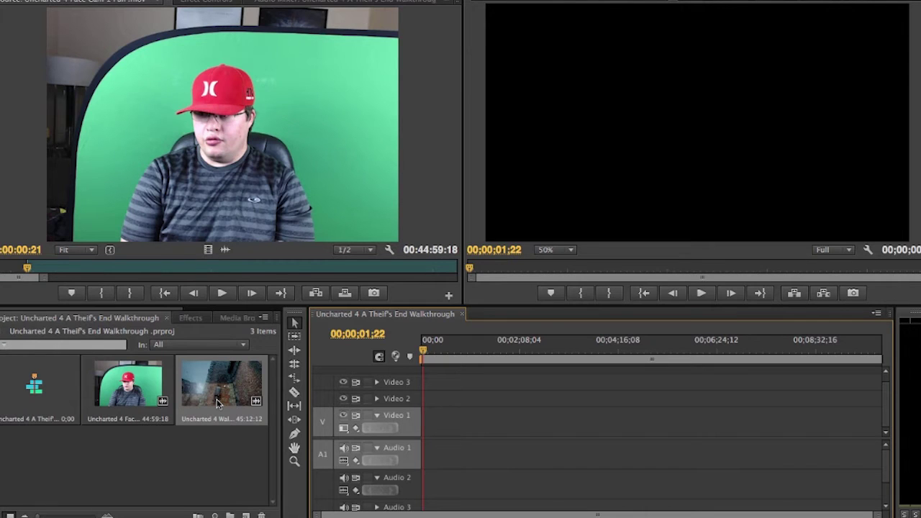
Place the Uncharted 4 Walkthrough clip at 00:00 on Video 1 and Audio 1, keeping the existing sequence settings.
left_click(101, 1)
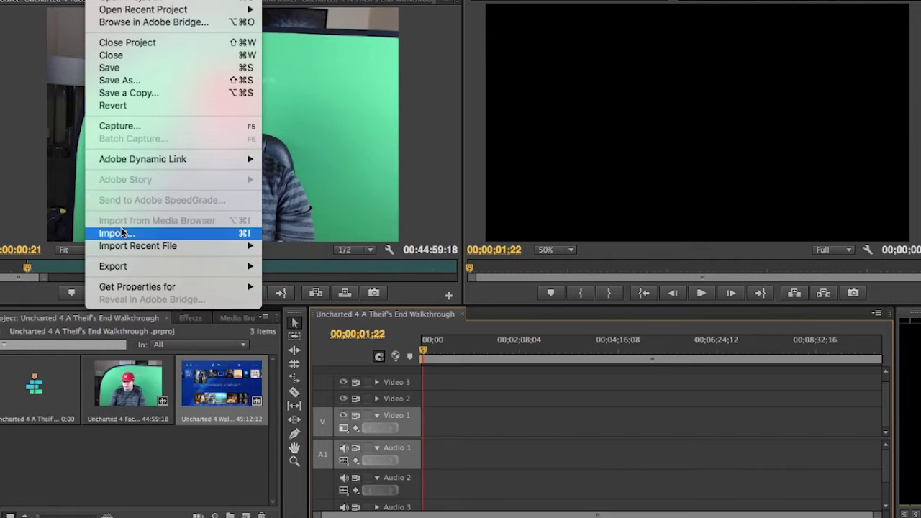
left_click(151, 437)
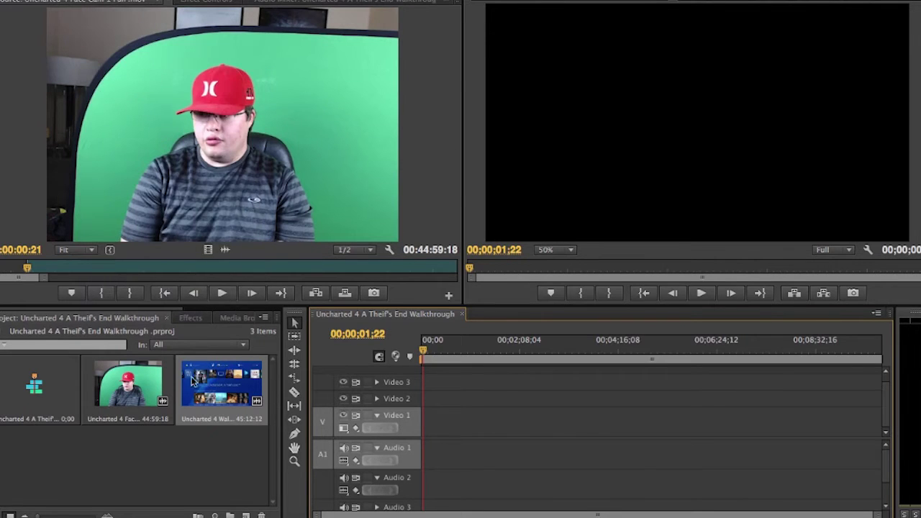
left_click_drag(199, 407, 428, 400)
left_click_drag(367, 412, 376, 425)
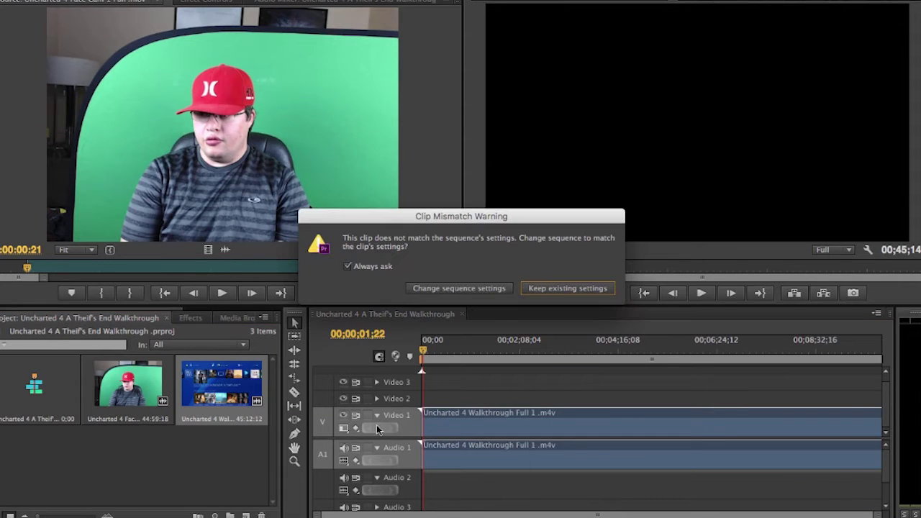
left_click(545, 291)
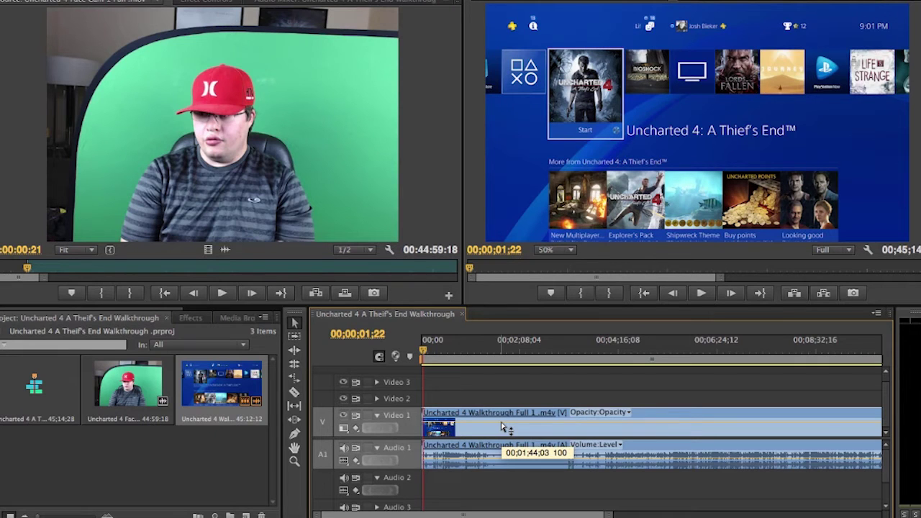
key("minus")
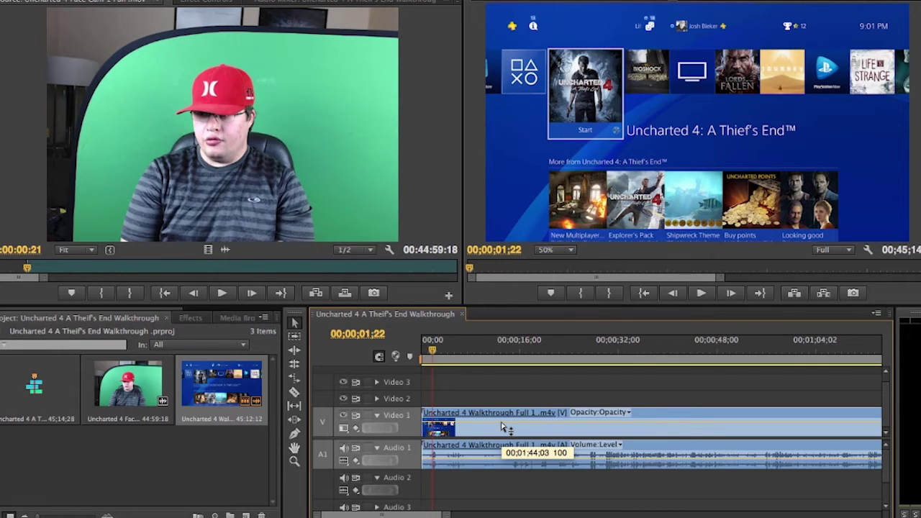
key("equal")
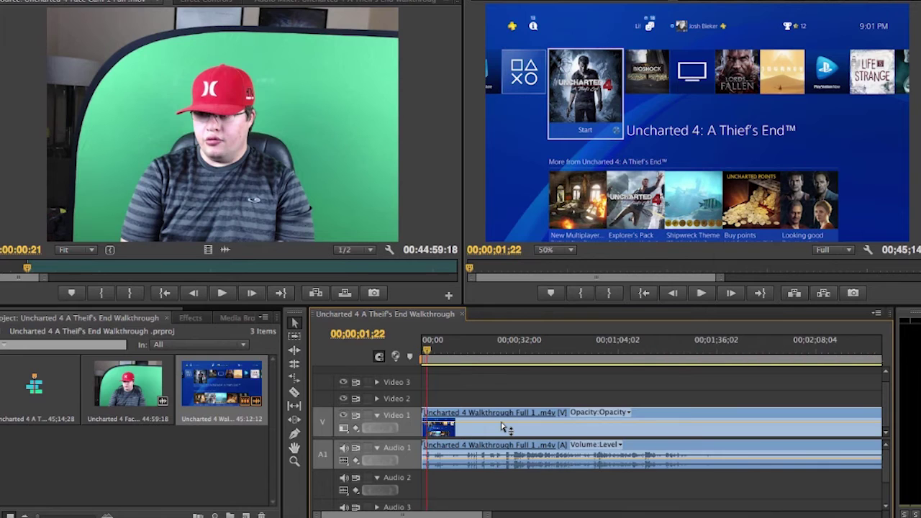
key("minus")
key("minus")
key("minus")
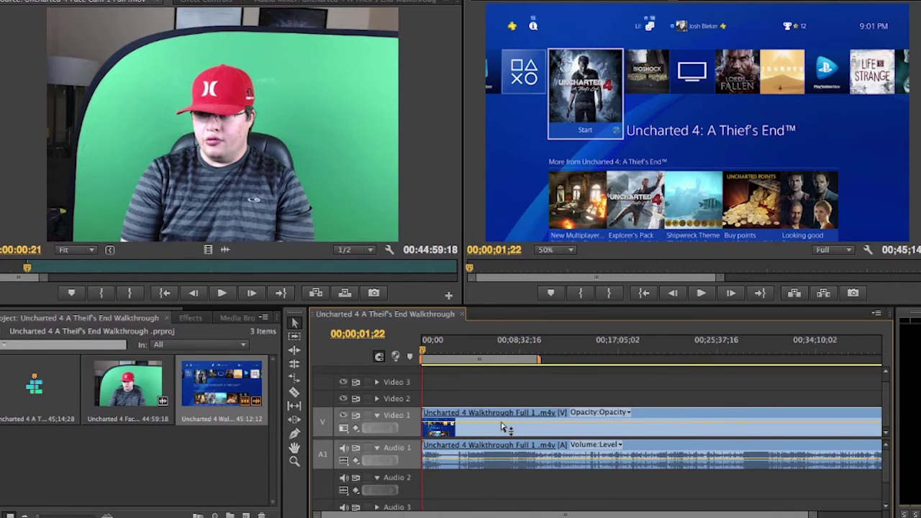
key("equal")
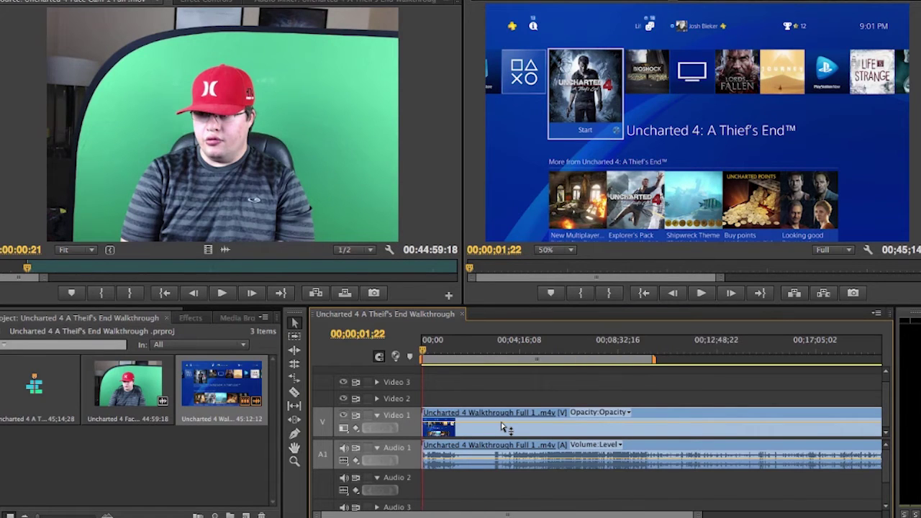
left_click(377, 448)
left_click(377, 448)
left_click(377, 448)
left_click(377, 448)
Cue the face cam at 00:01:22 and find the matching sequence point near 00;00;19;18.
key("space")
key("space")
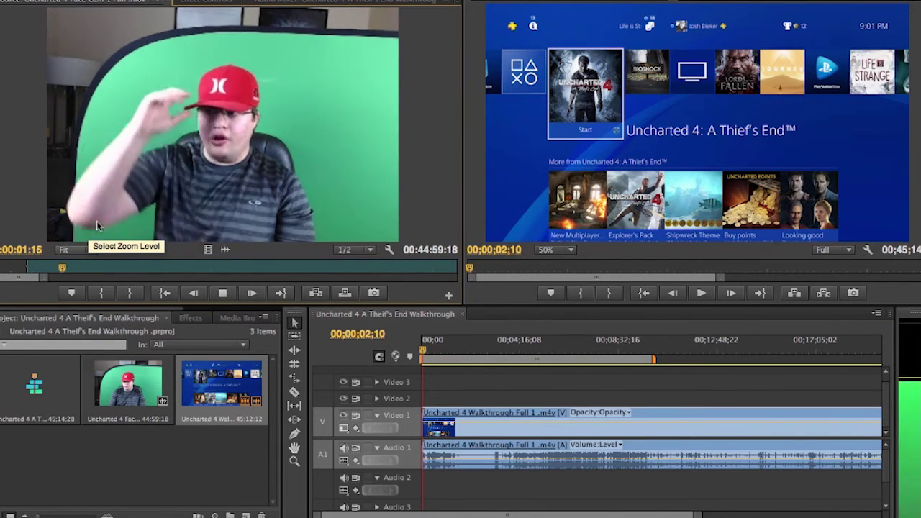
key("space")
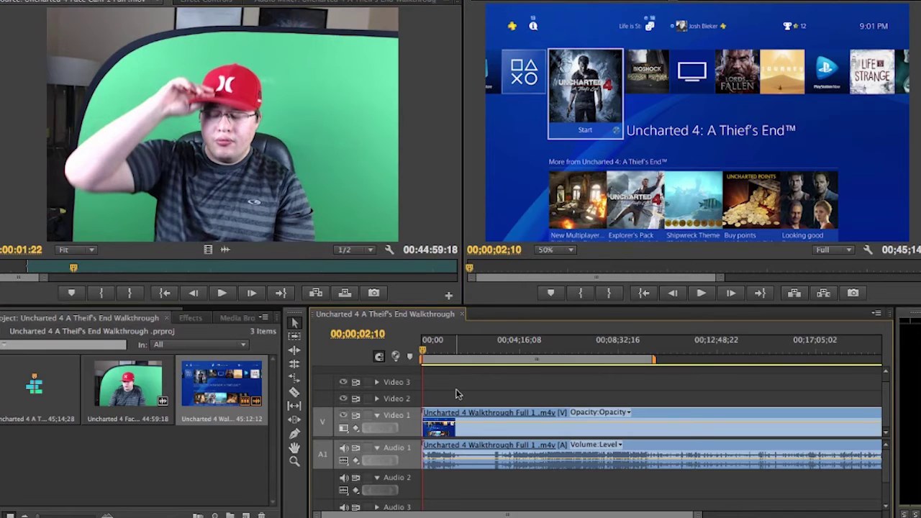
key("equal")
key("equal")
key("equal")
key("equal")
key("equal")
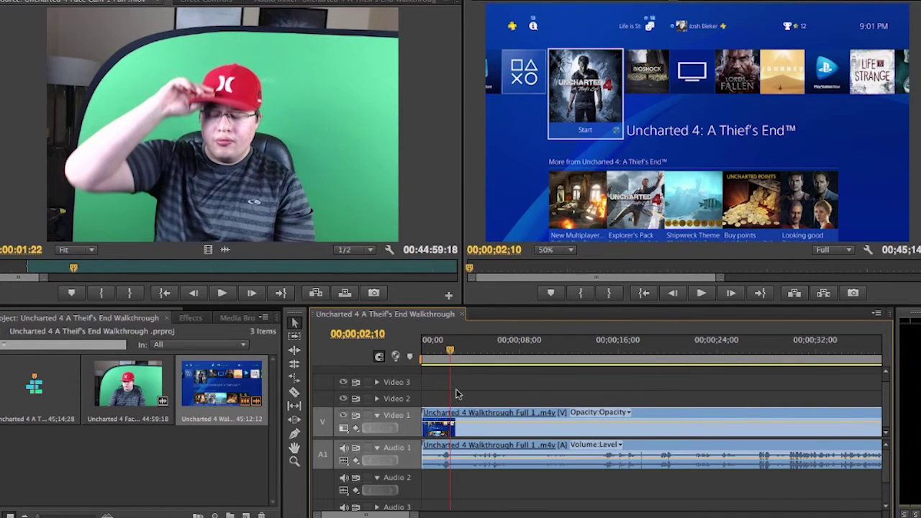
key("space")
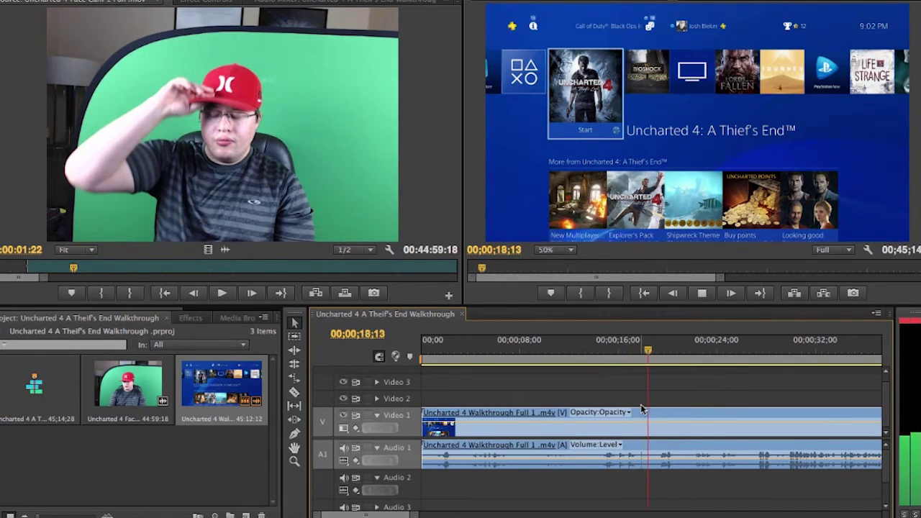
key("space")
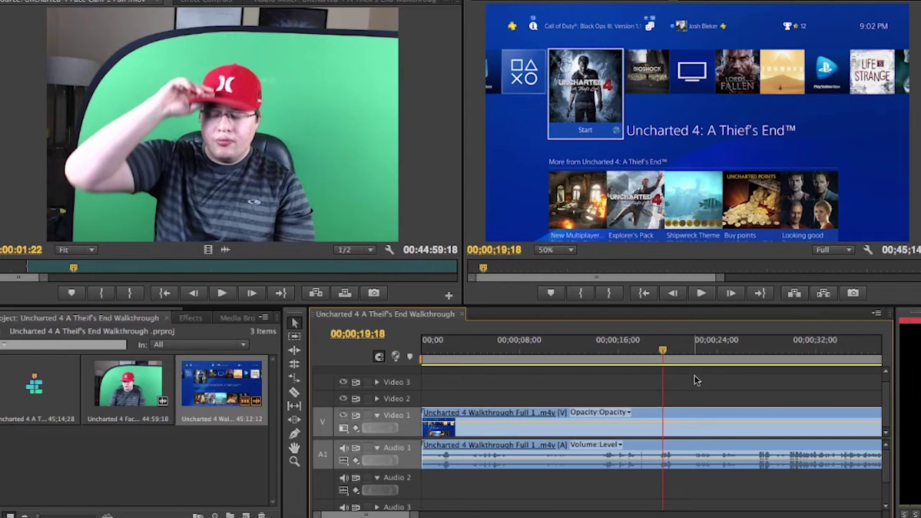
left_click(660, 351)
Drop the Face Cam clip onto Video 2 and Audio 2 at 00;00;19;10 and preview the sync.
left_click(661, 351)
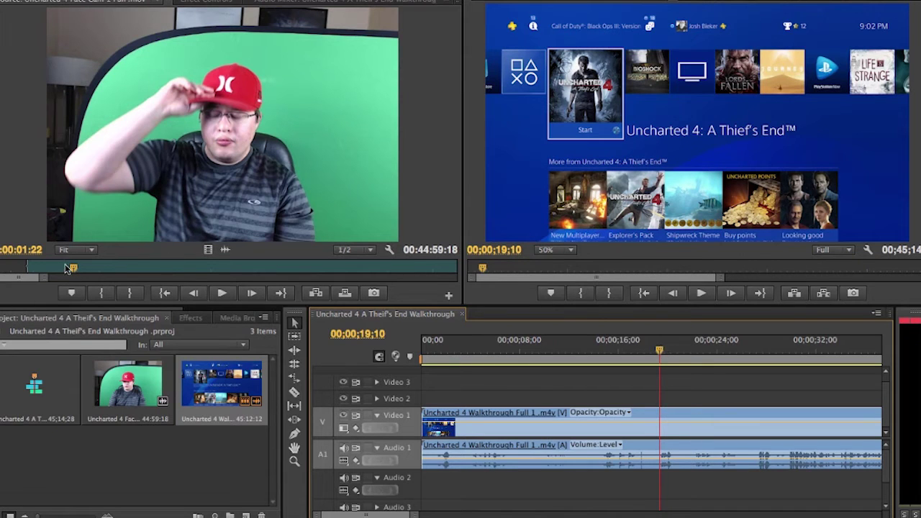
left_click_drag(166, 246, 659, 398)
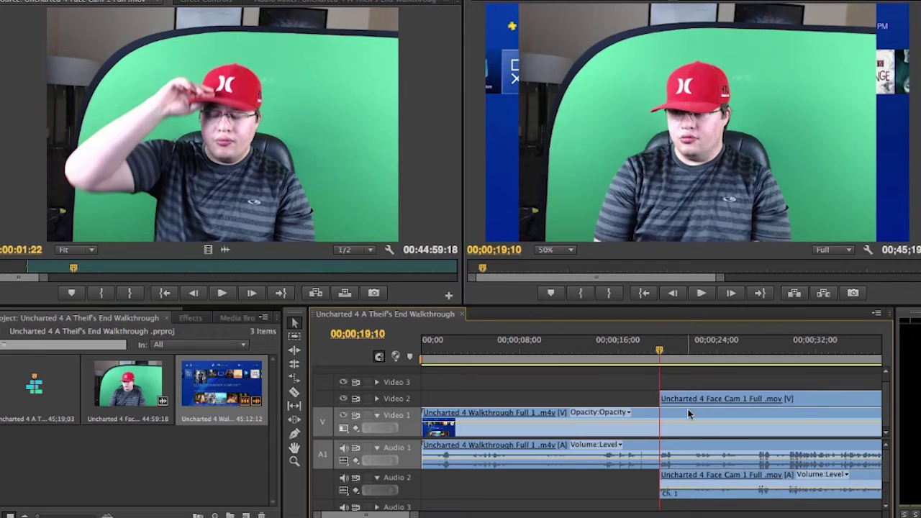
key("space")
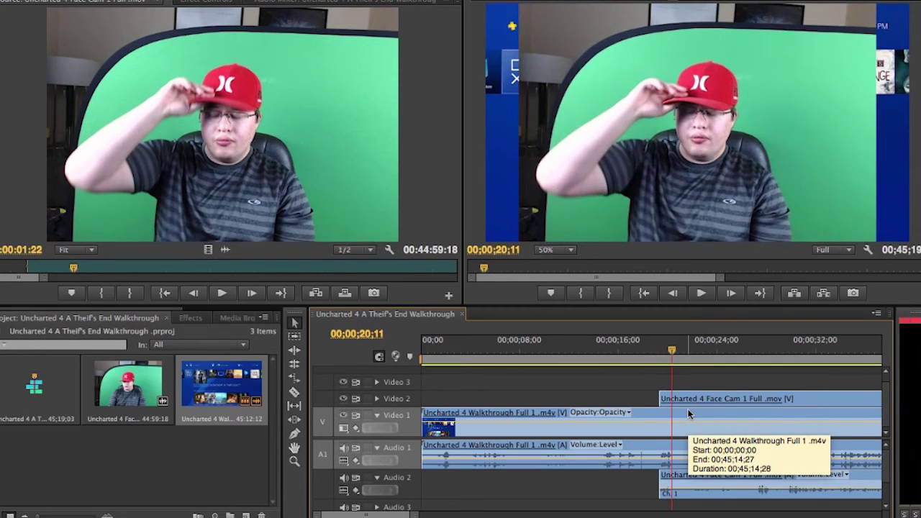
key("space")
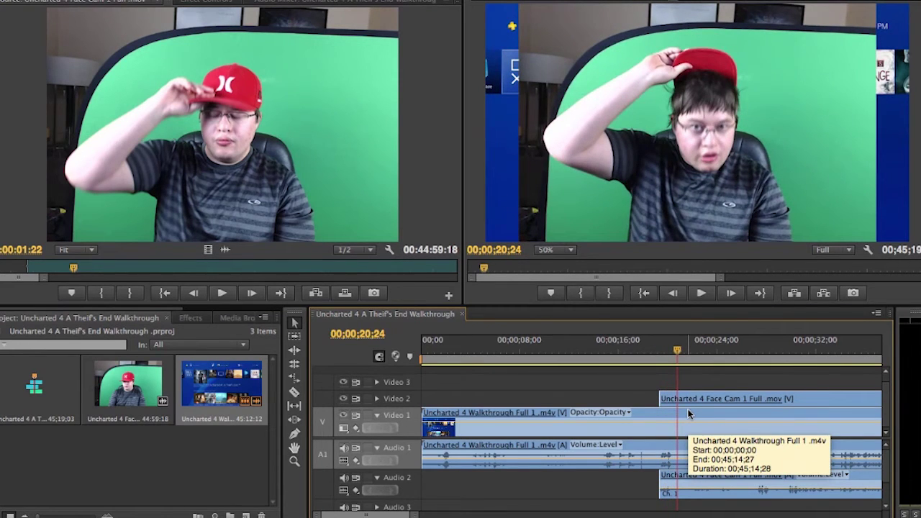
Zoom in to frame level, nudge the Face Cam clip, and recheck the sync around 20;17.
left_click(379, 480)
left_click(379, 479)
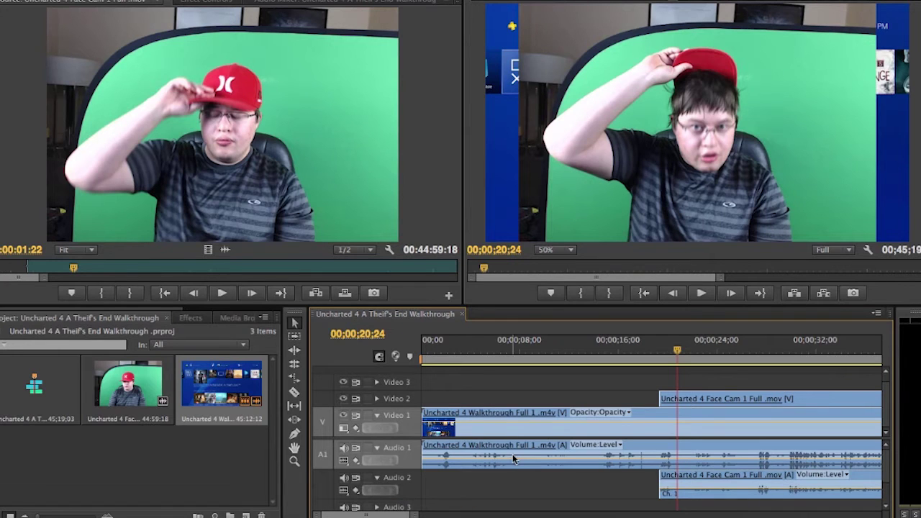
key("equal")
key("equal")
key("equal")
key("equal")
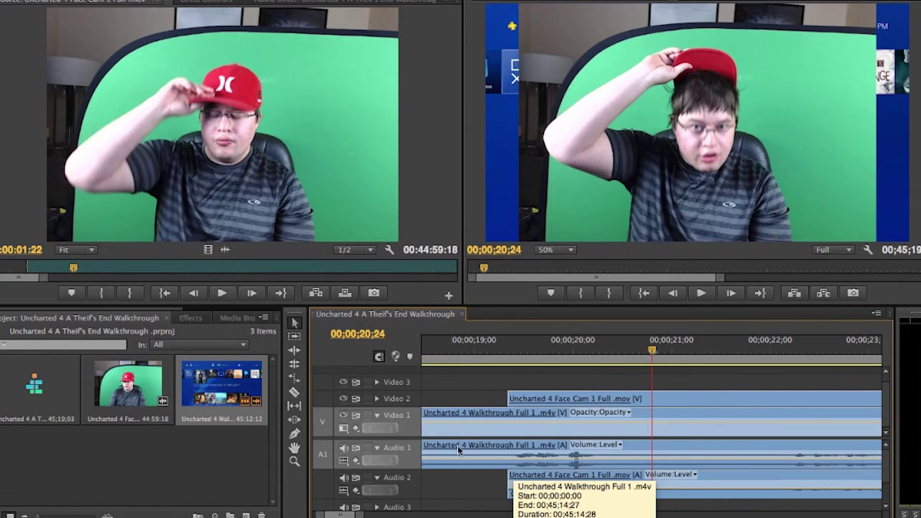
key("equal")
left_click_drag(529, 400, 526, 399)
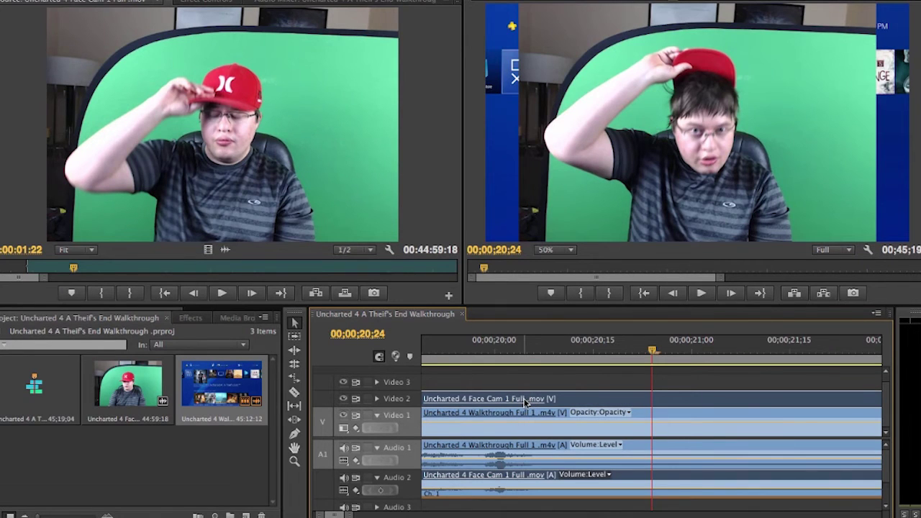
left_click_drag(526, 400, 533, 400)
left_click_drag(651, 352, 456, 349)
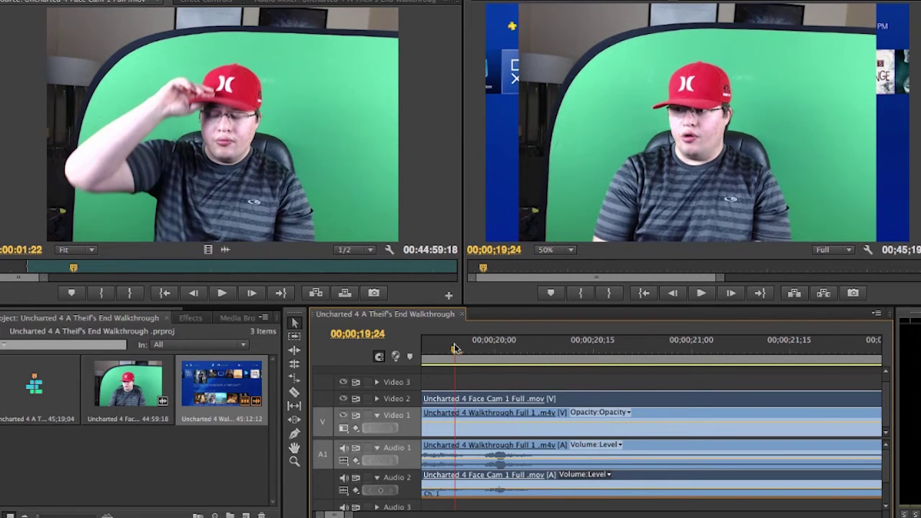
key("minus")
key("minus")
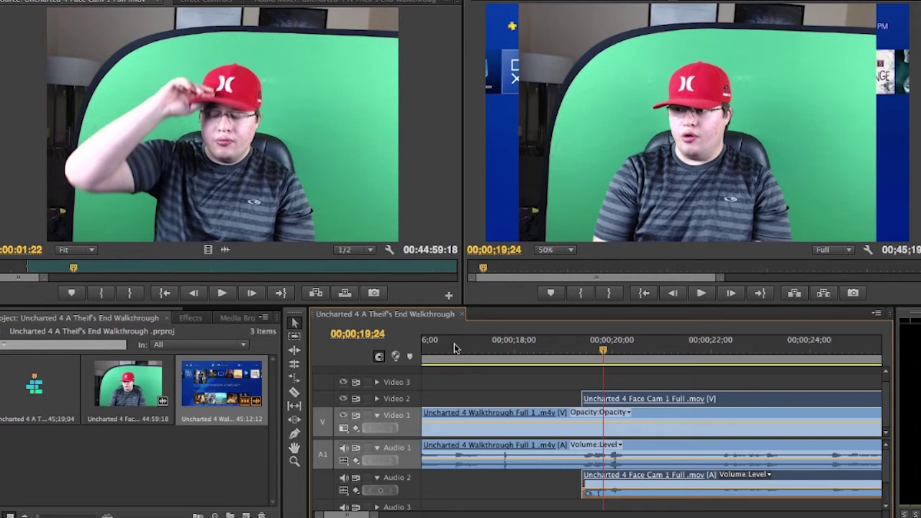
Stop the face cam preview at 00;00;23;11 and select the face-cam layer in the Program monitor.
key("=")
key("=")
key("=")
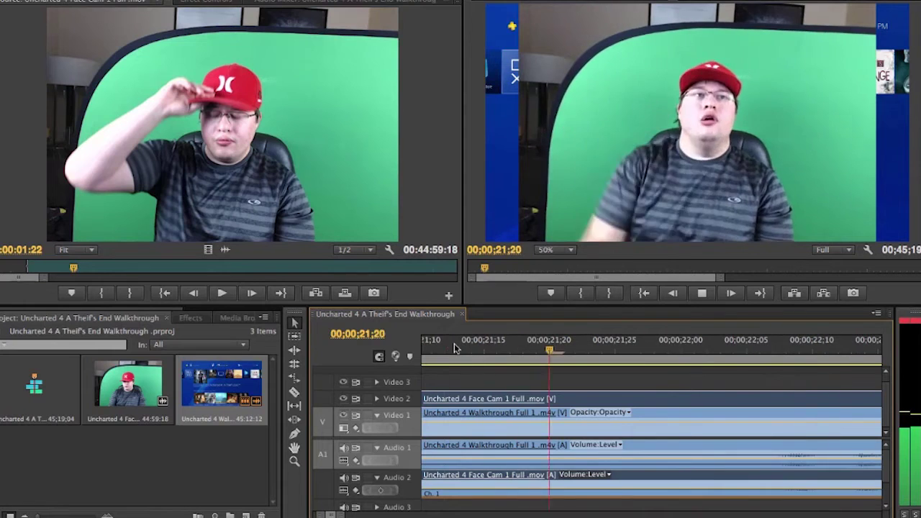
key("space")
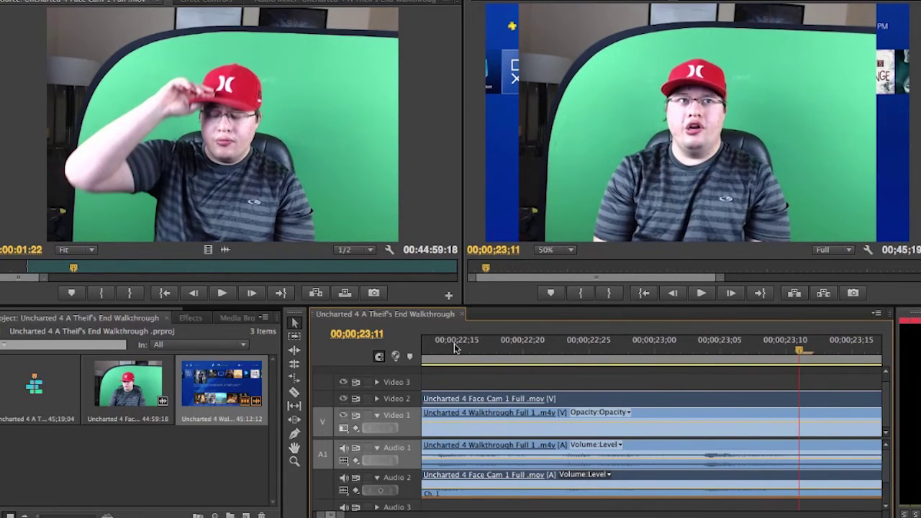
left_click(647, 205)
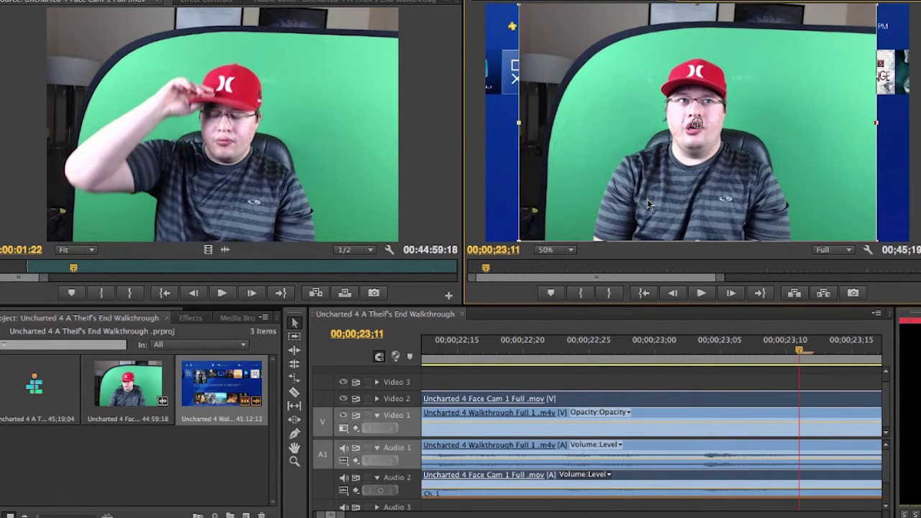
Drag the face cam's top-left handle to scale it down into the gameplay's lower-right corner.
left_click_drag(648, 204, 649, 206)
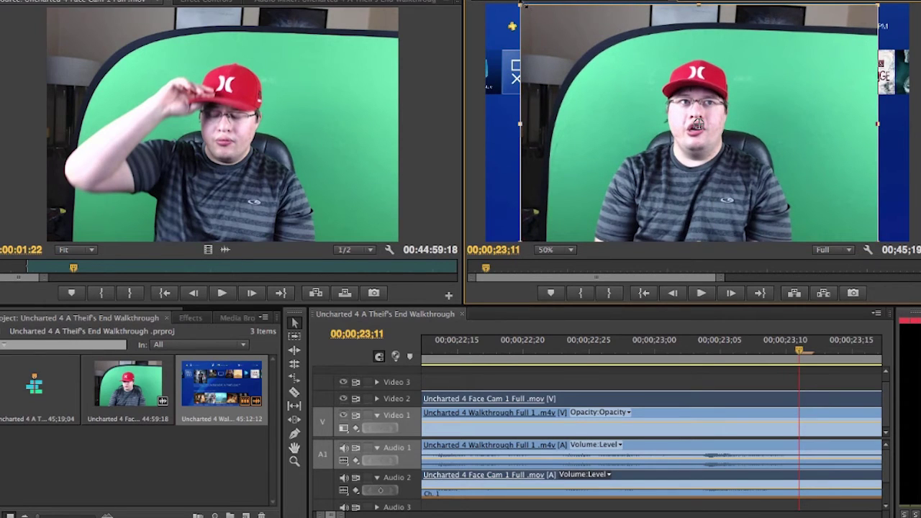
left_click_drag(520, 5, 725, 131)
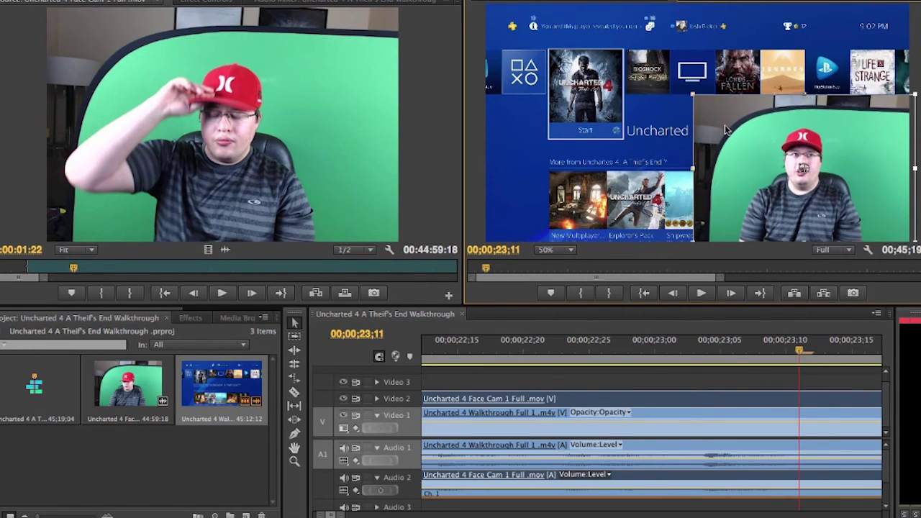
left_click(617, 370)
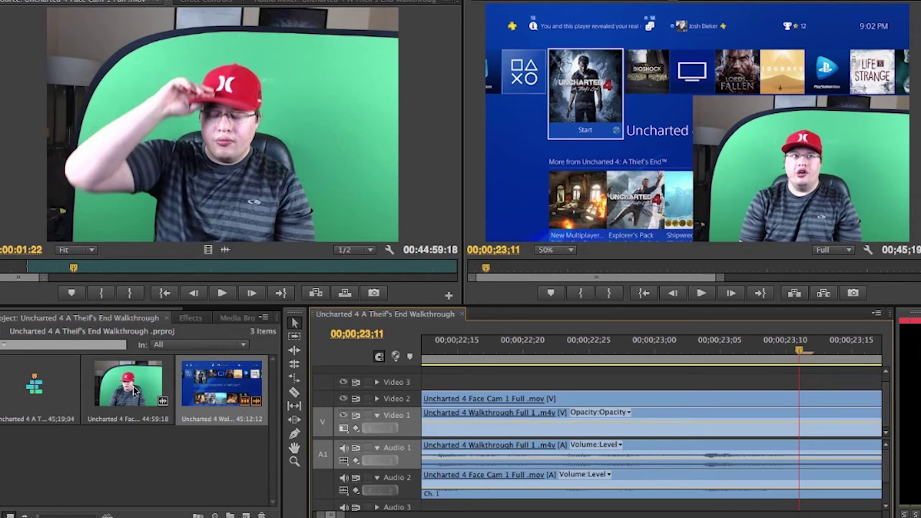
Split the Walkthrough clip with the Razor tool at 00;00;19;11.
left_click(190, 318)
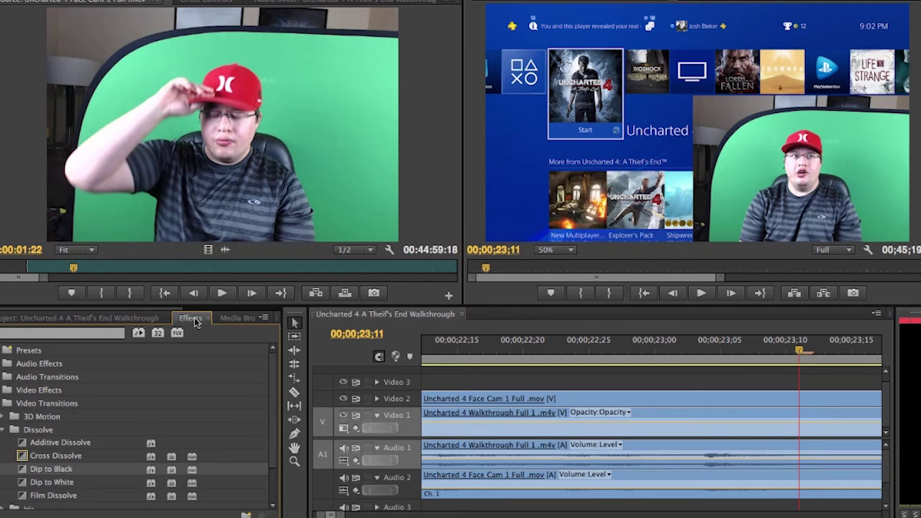
left_click(575, 377)
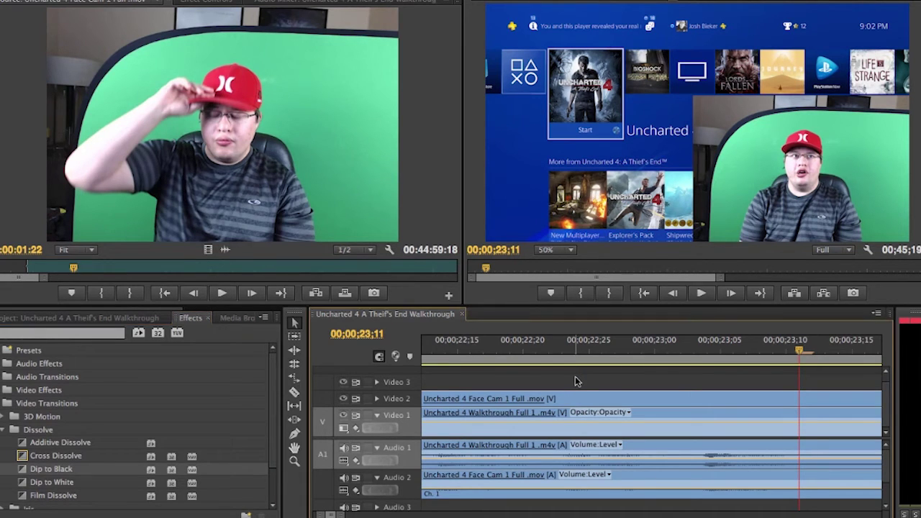
key("minus")
key("minus")
key("minus")
key("minus")
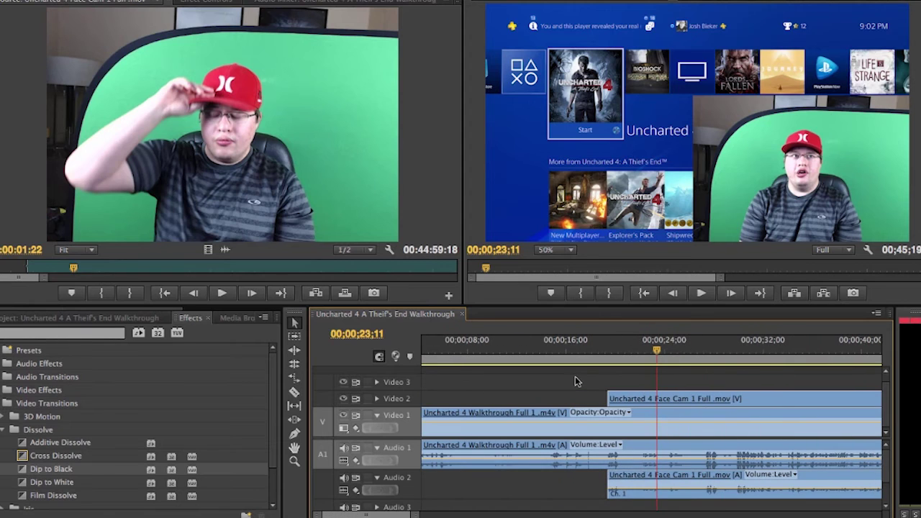
left_click(657, 357)
left_click_drag(657, 358, 608, 352)
left_click(294, 392)
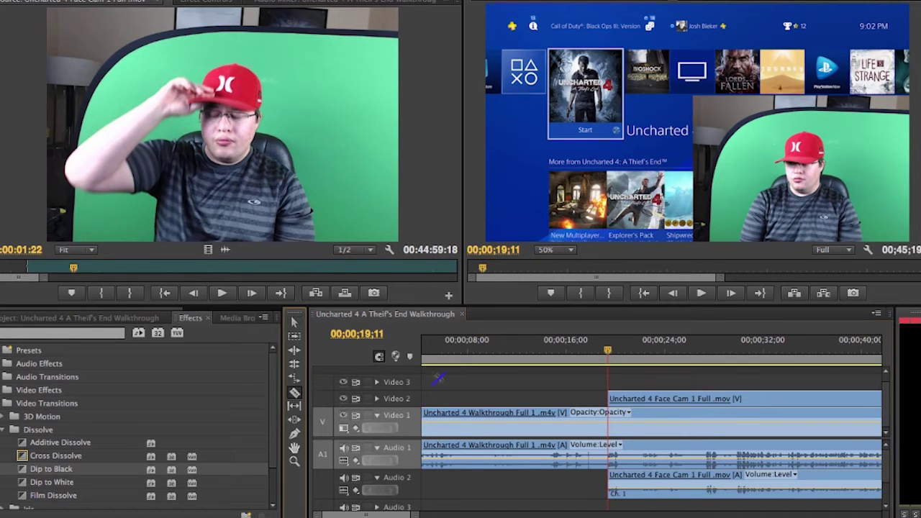
left_click(607, 419)
Delete the opening 19 seconds of gameplay and slide both remaining clips to 00;00.
left_click(294, 322)
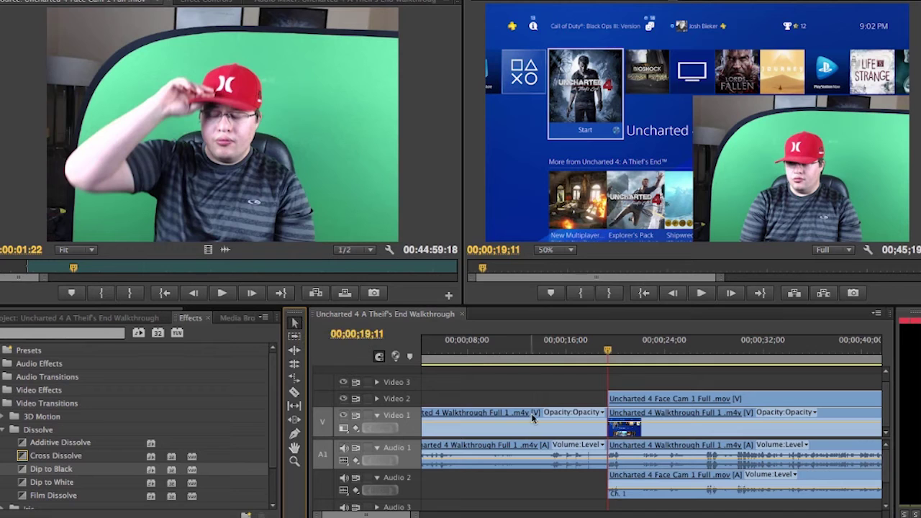
left_click(542, 393)
left_click(496, 452)
key("Delete")
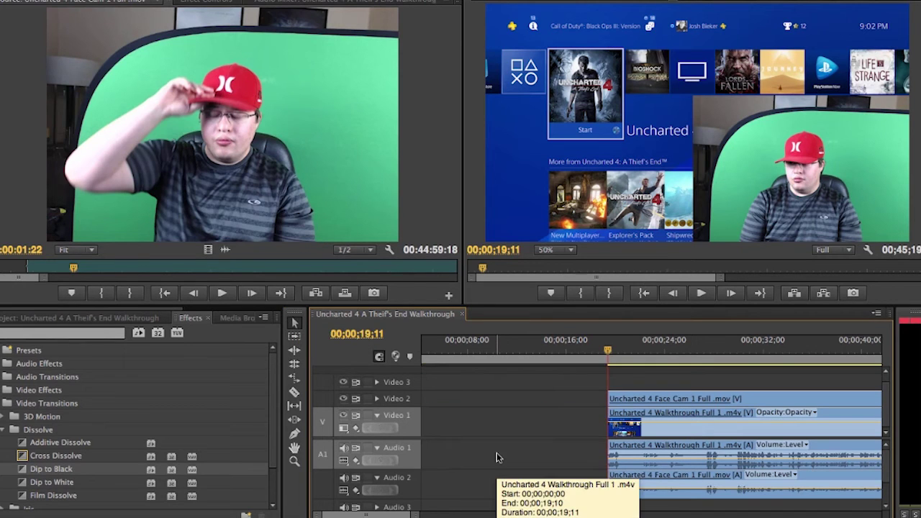
key("minus")
key("minus")
key("minus")
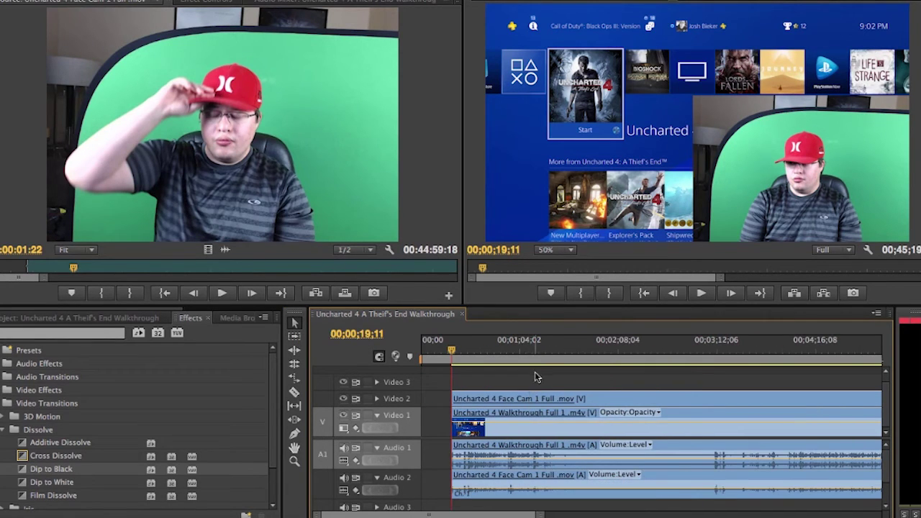
left_click_drag(535, 372, 477, 475)
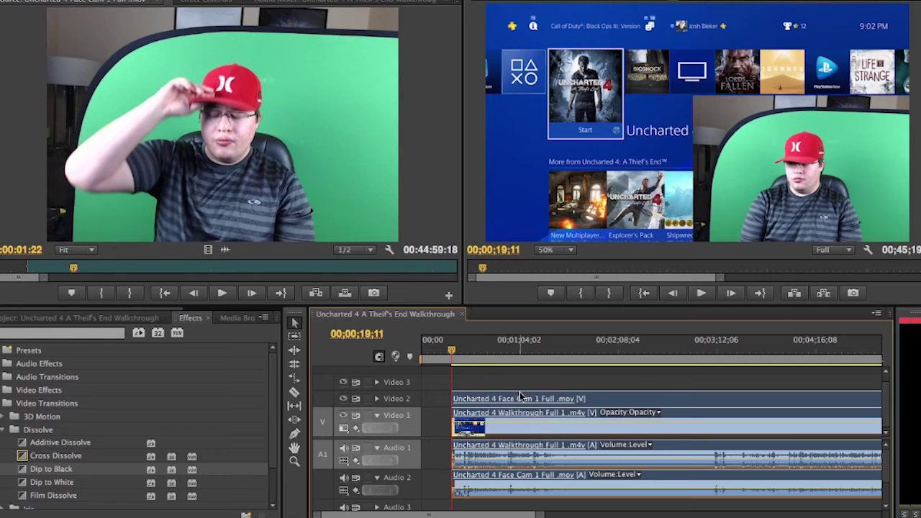
left_click_drag(518, 396, 416, 407)
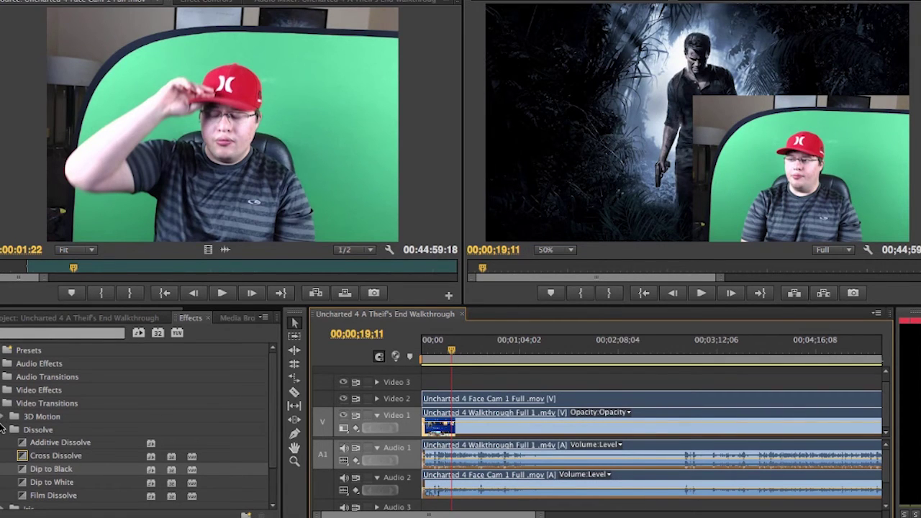
Drop Eight-Point Garbage Matte from Video Effects > Keying onto the Face Cam clip on Video 2.
left_click(6, 403)
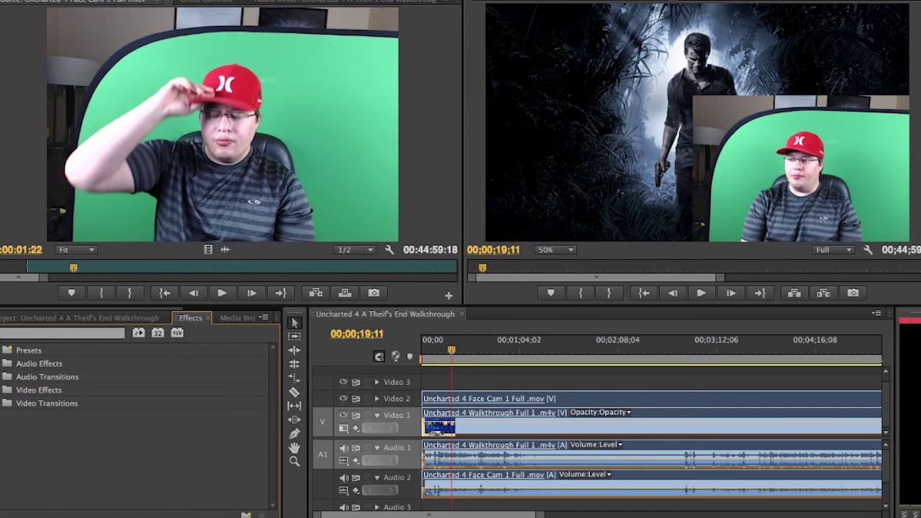
left_click(6, 389)
scroll(29, 416, "down", 3)
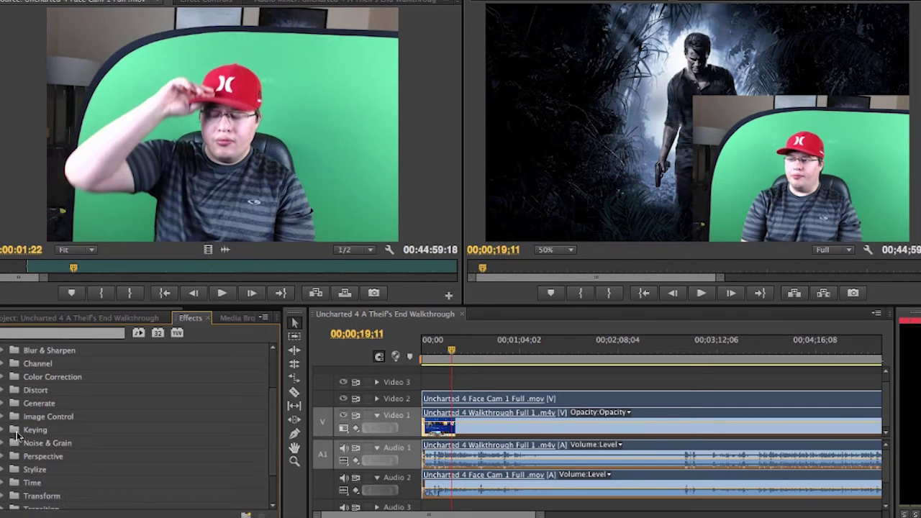
left_click(6, 429)
scroll(47, 453, "down", 2)
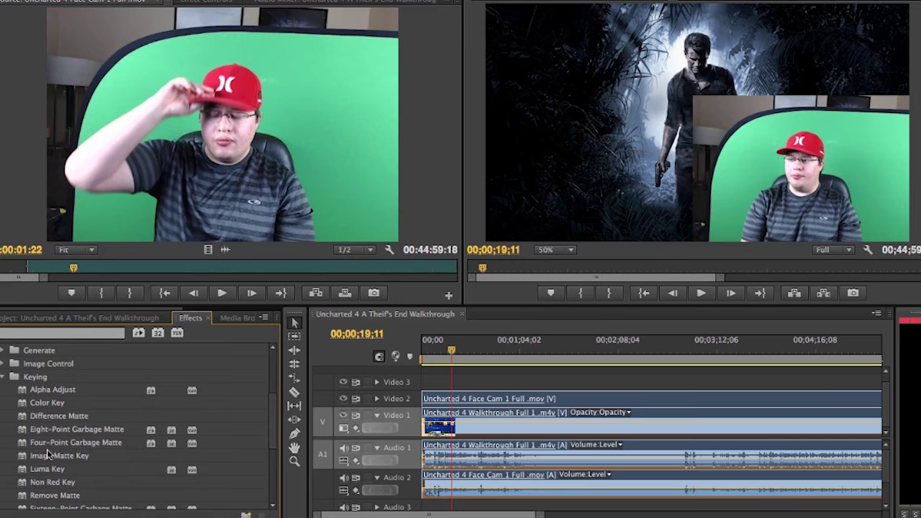
left_click(43, 432)
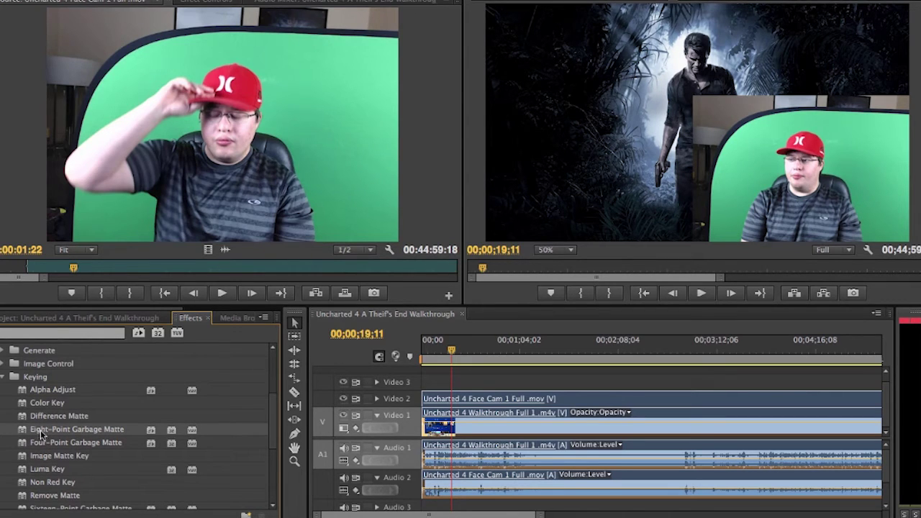
mouse_move(41, 429)
left_mouse_down()
mouse_move(249, 393)
mouse_move(449, 400)
mouse_move(181, 412)
mouse_move(54, 436)
left_mouse_up()
left_click(512, 376)
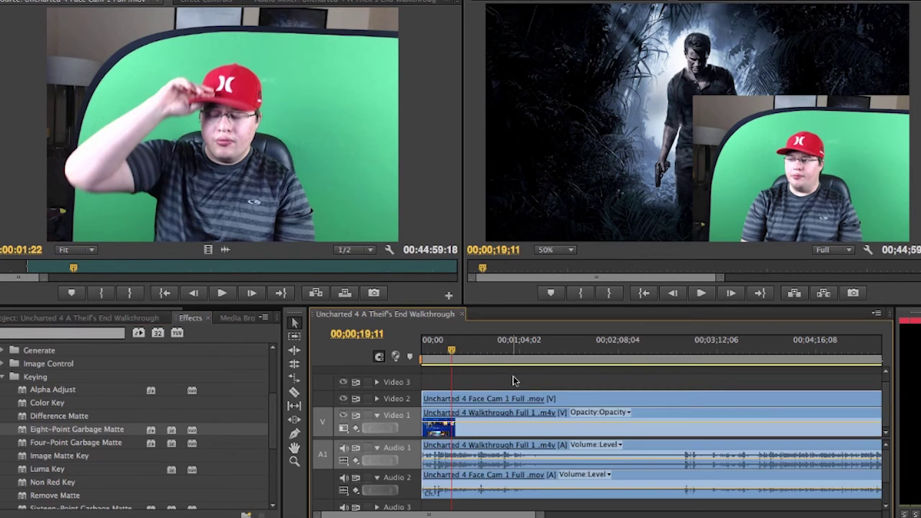
left_click_drag(61, 428, 469, 398)
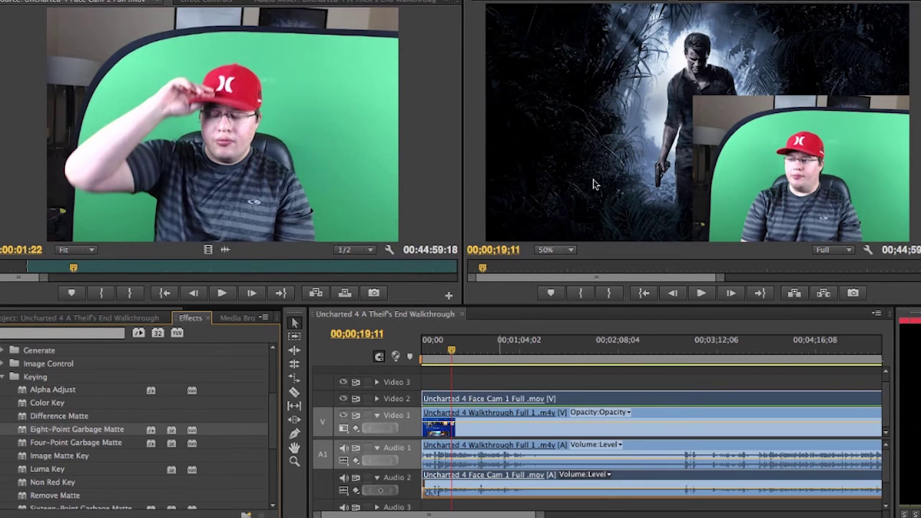
Drag the garbage matte's corner and edge points inward to tightly frame the face cam's green screen.
left_click(223, 4)
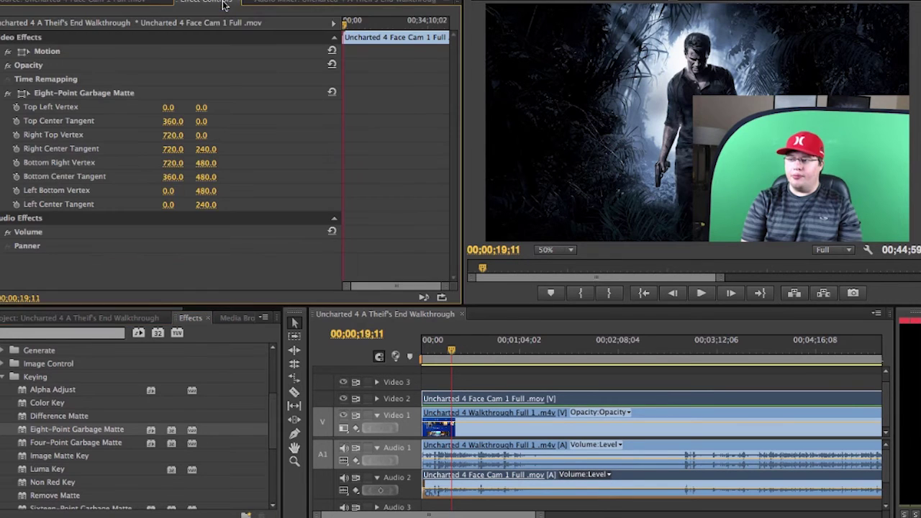
left_click(50, 96)
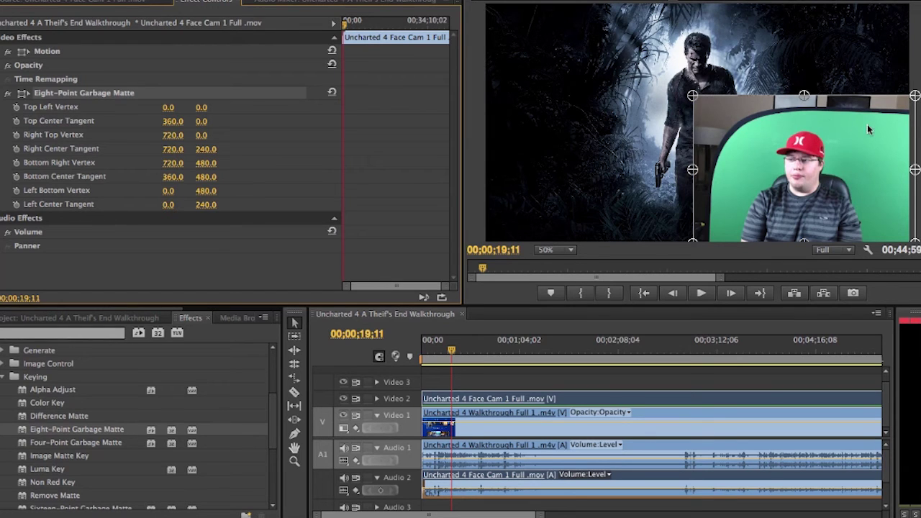
left_click_drag(696, 98, 751, 128)
left_click_drag(804, 96, 808, 114)
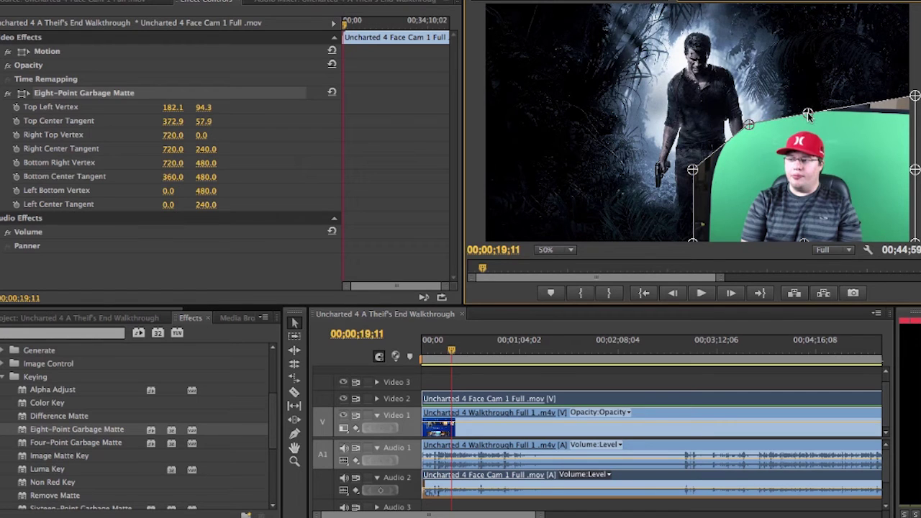
left_click_drag(915, 96, 912, 117)
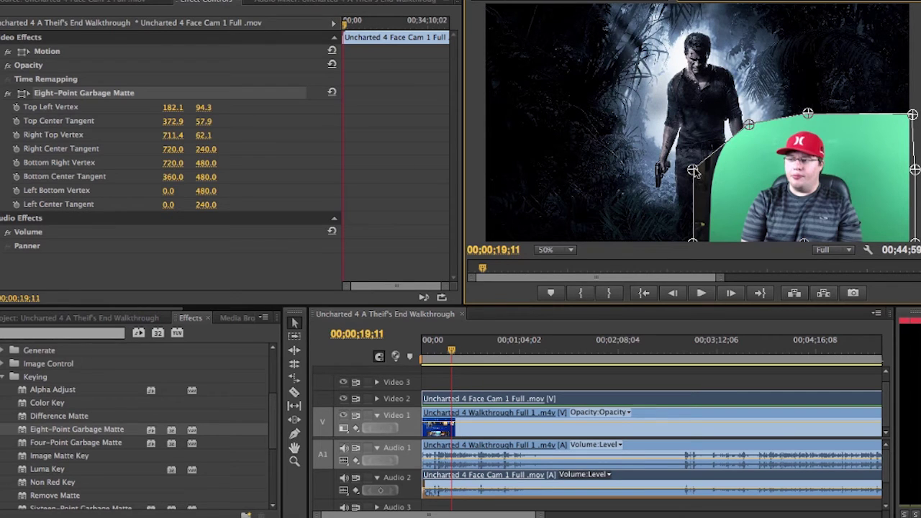
left_click_drag(694, 171, 717, 168)
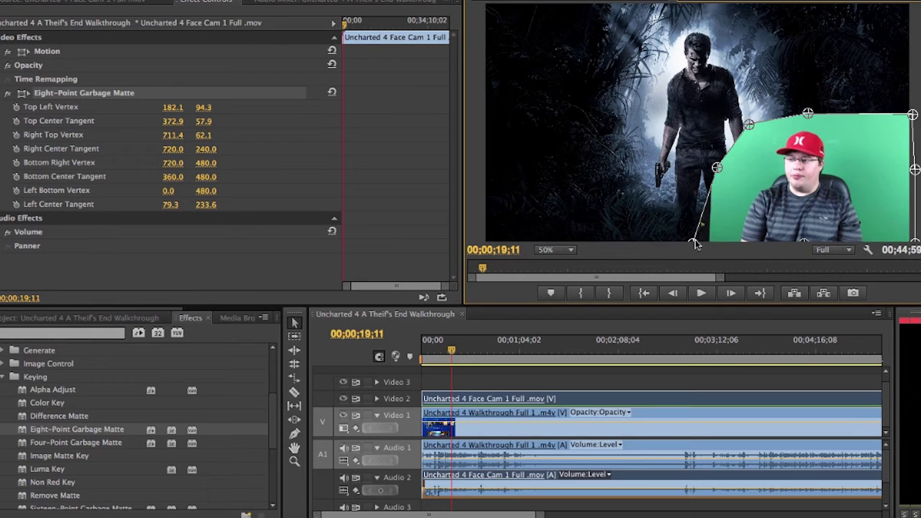
left_click_drag(693, 243, 711, 247)
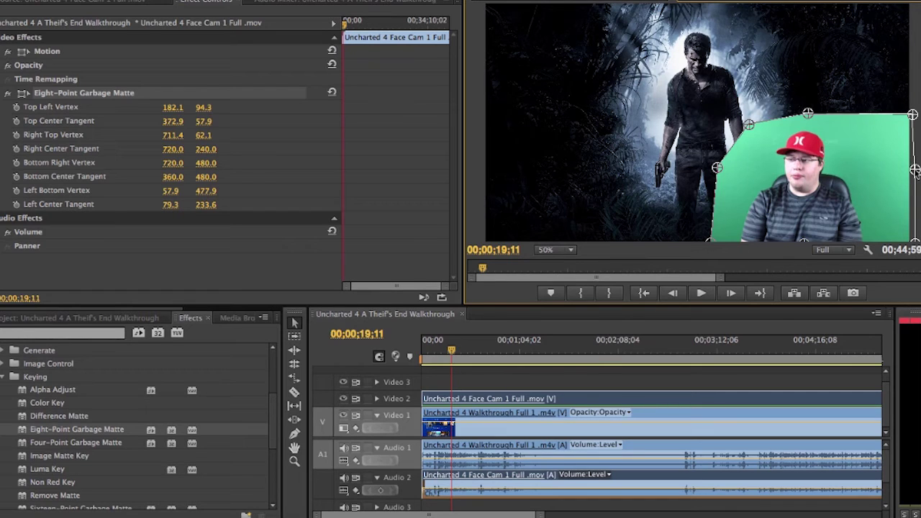
left_click_drag(915, 170, 916, 173)
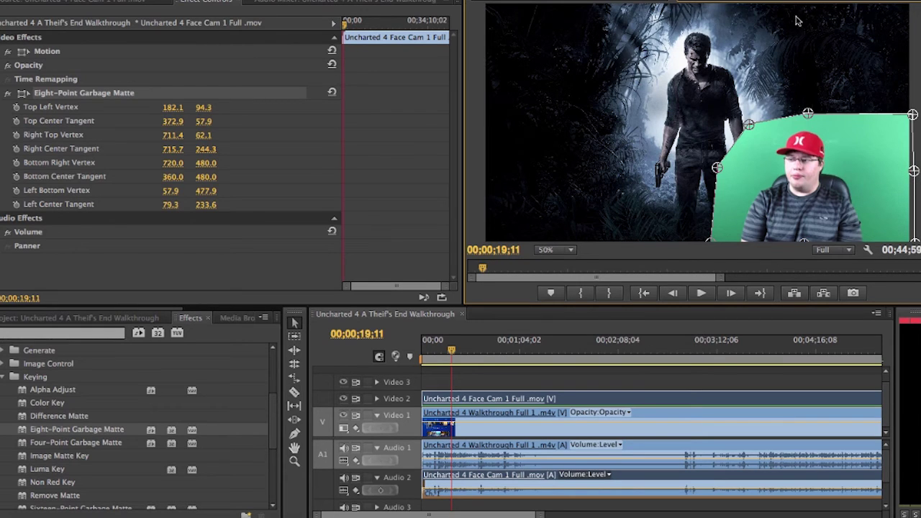
left_click(502, 386)
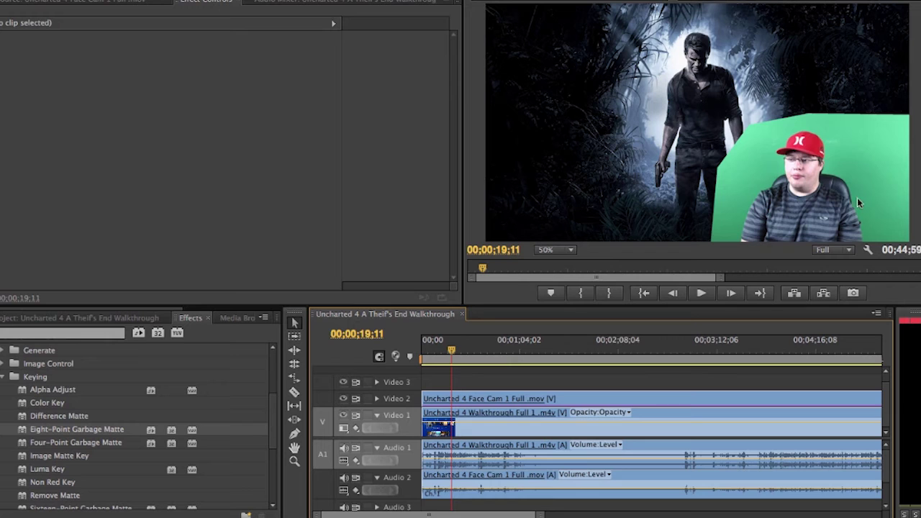
Apply a Color Key effect to the Face Cam clip.
left_click(606, 391)
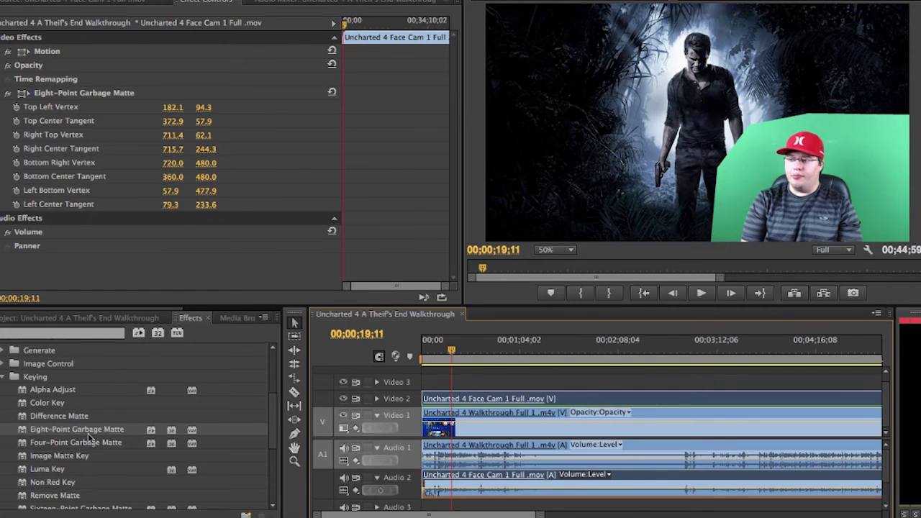
scroll(79, 442, "down", 3)
scroll(79, 442, "up", 2)
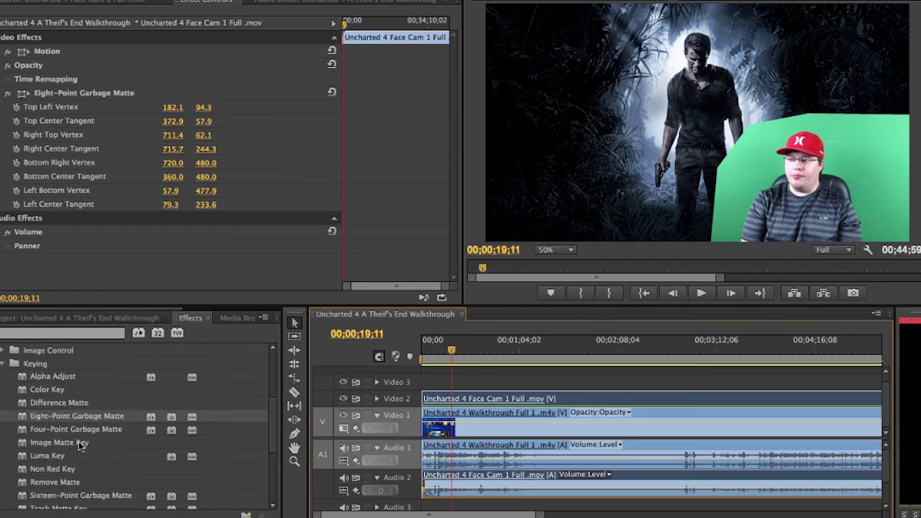
scroll(79, 441, "up", 1)
left_click_drag(55, 408, 486, 399)
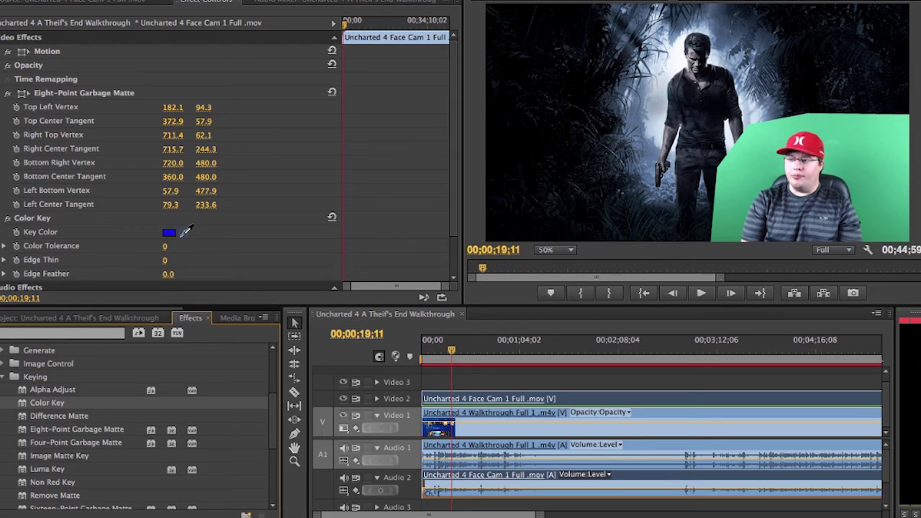
Set the Color Key's key color to the green backdrop with Color Tolerance 47.
left_click(185, 231)
left_click_drag(183, 234, 181, 236)
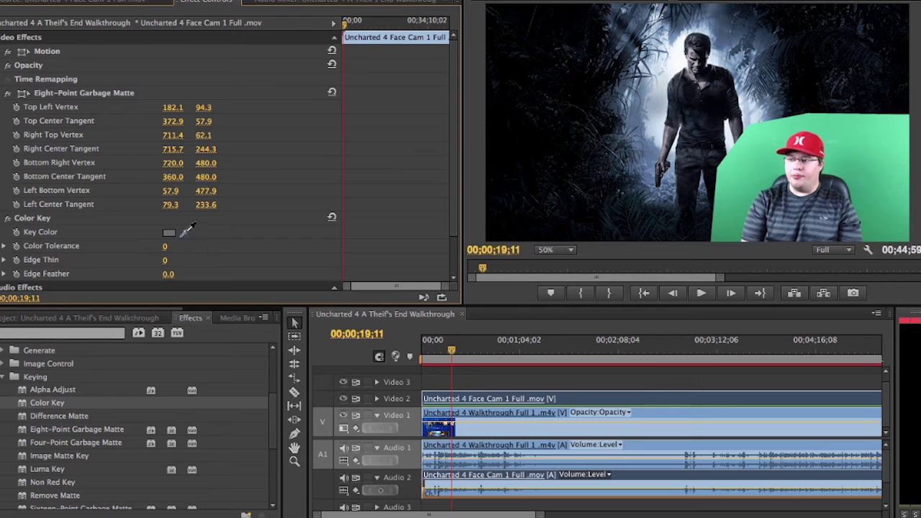
left_click_drag(185, 231, 740, 191)
left_click_drag(165, 245, 197, 245)
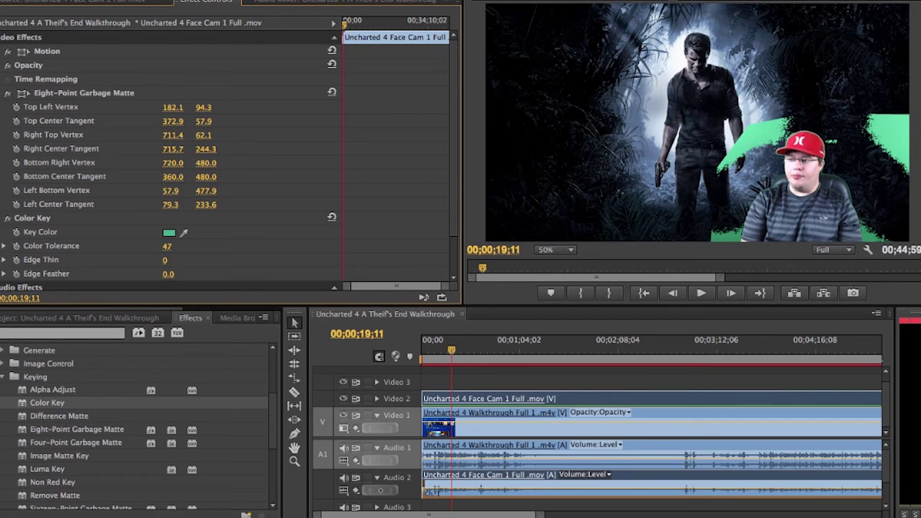
left_click(72, 217)
left_click(6, 218)
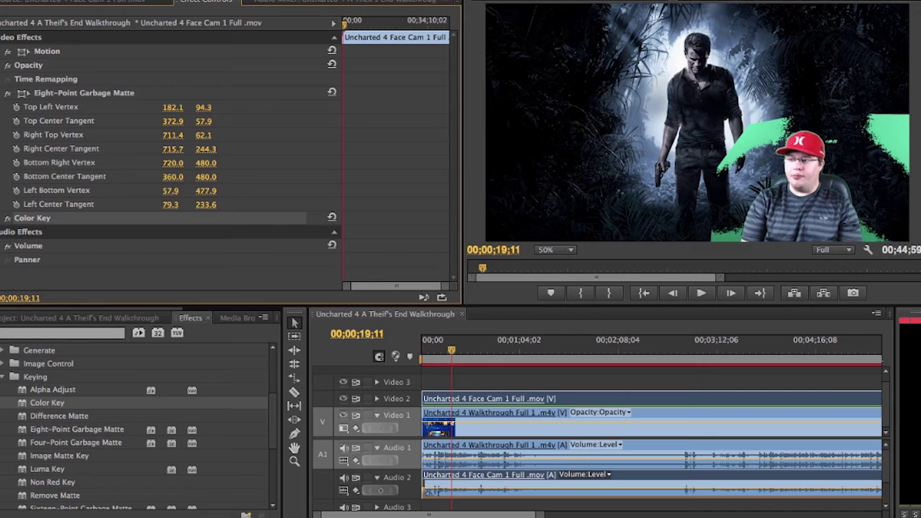
left_click(83, 93)
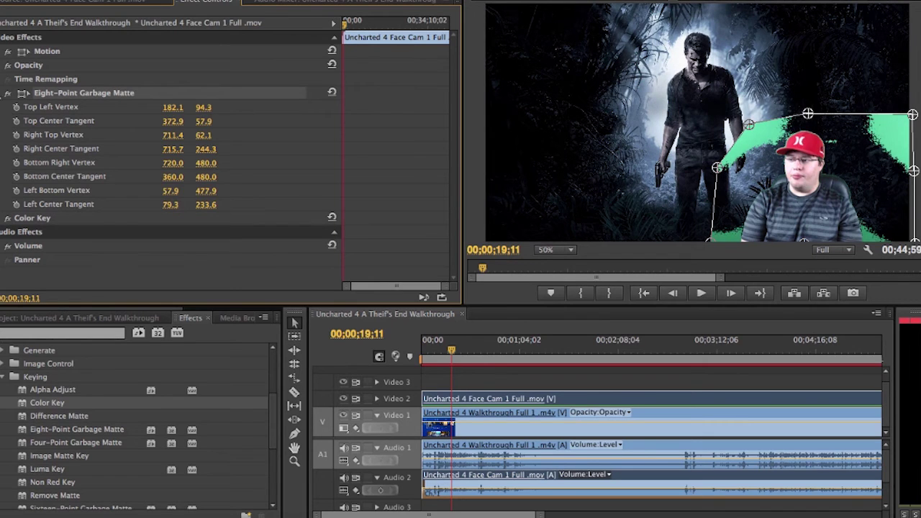
left_click(6, 93)
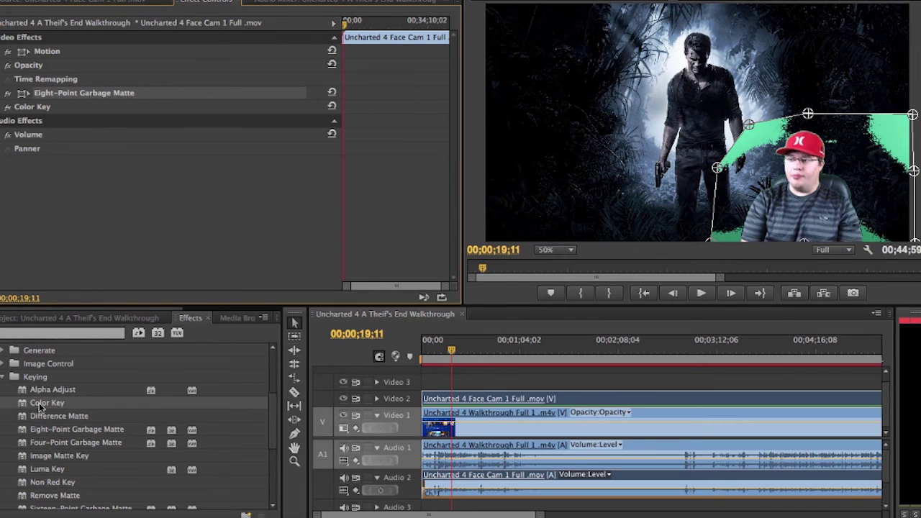
Add a second Color Key keyed to the leftover green with Color Tolerance 54.
left_click_drag(39, 402, 514, 398)
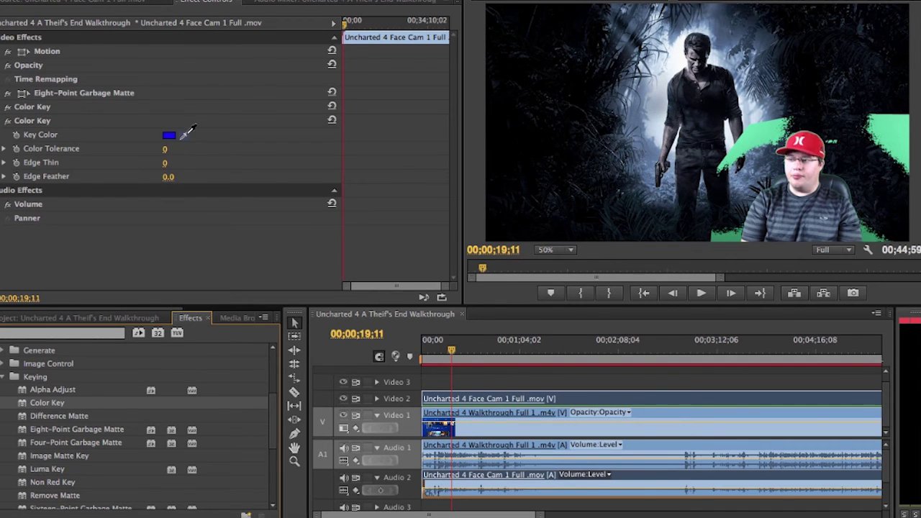
left_click_drag(189, 132, 750, 144)
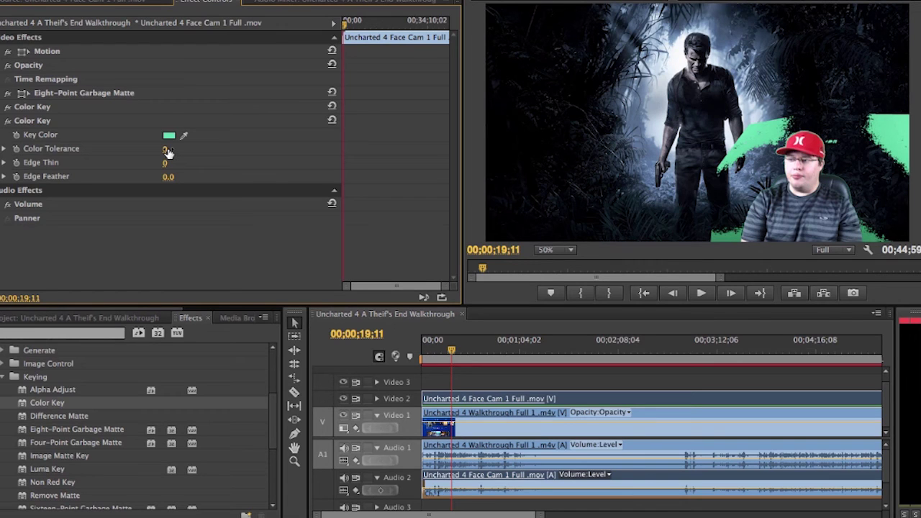
left_click_drag(167, 152, 182, 153)
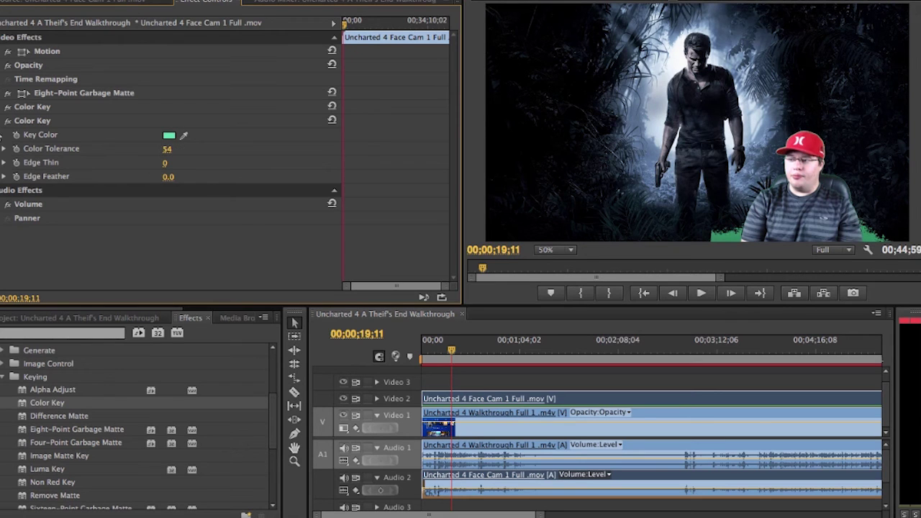
Add a third Color Key to the Video 2 face cam, sampling the leftover green at Color Tolerance 26.
left_click(7, 120)
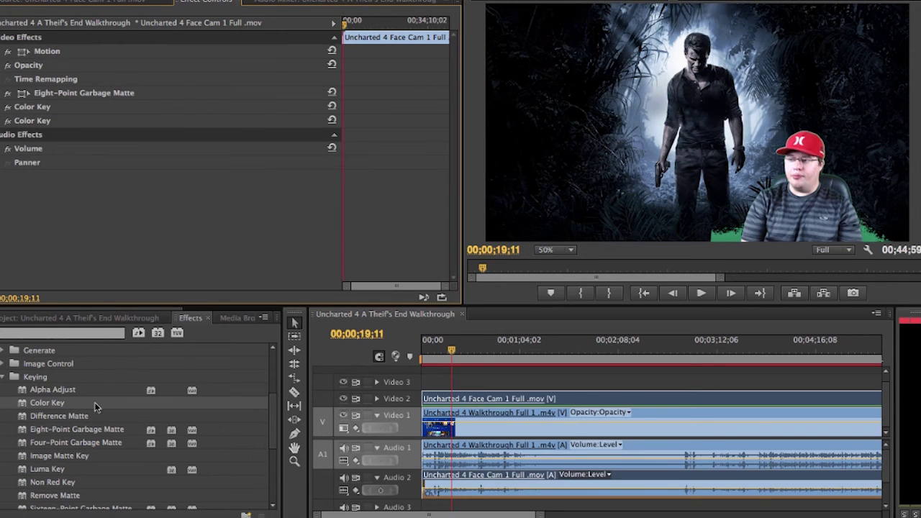
left_click_drag(49, 402, 494, 397)
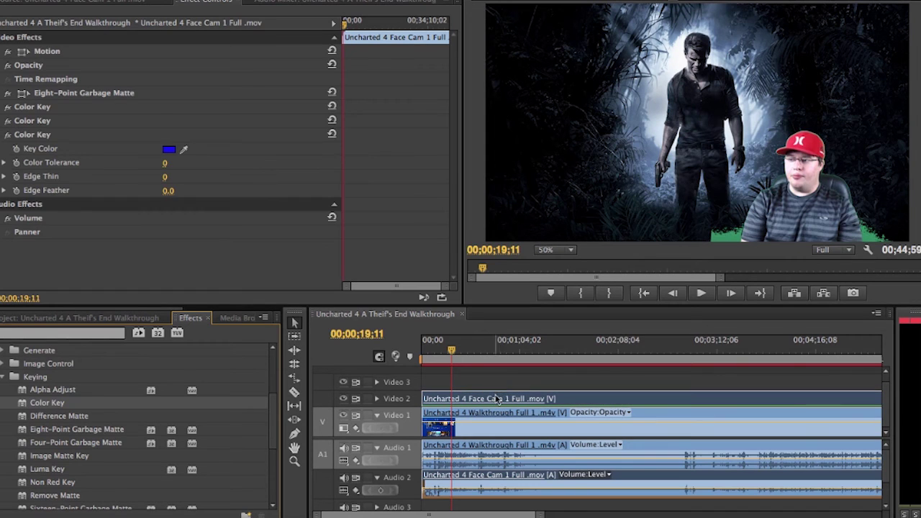
left_click(183, 150)
left_click_drag(184, 149, 741, 221)
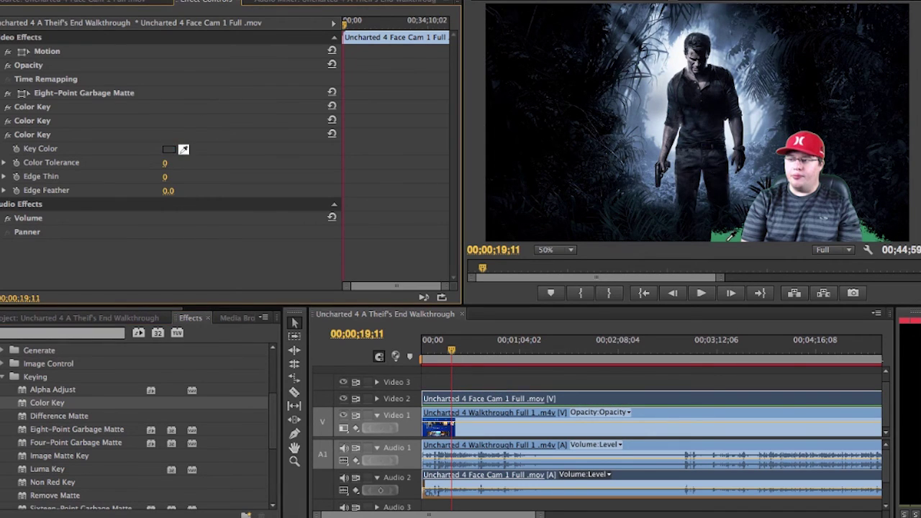
left_click(728, 237)
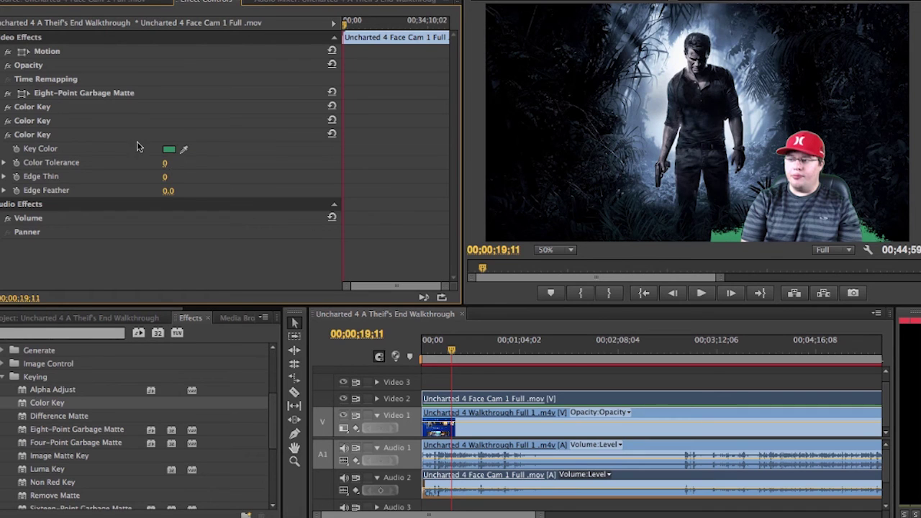
left_click_drag(164, 163, 197, 163)
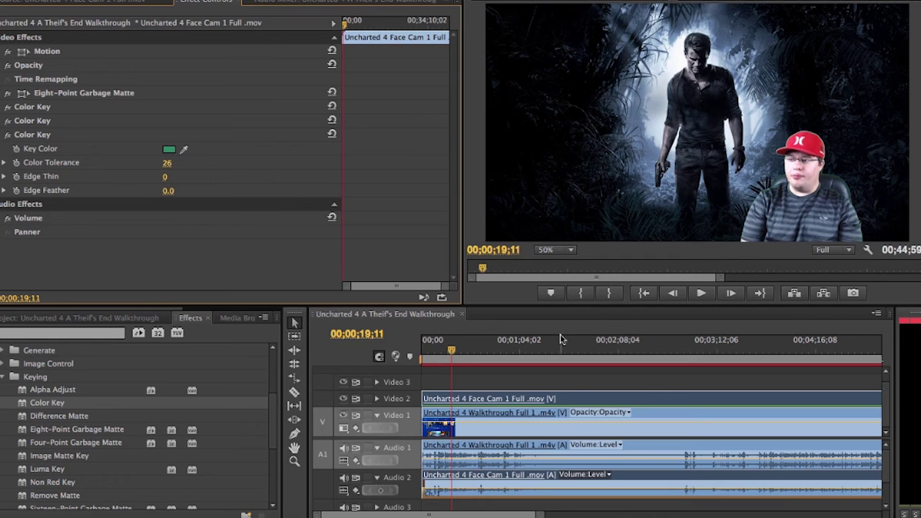
left_click(568, 380)
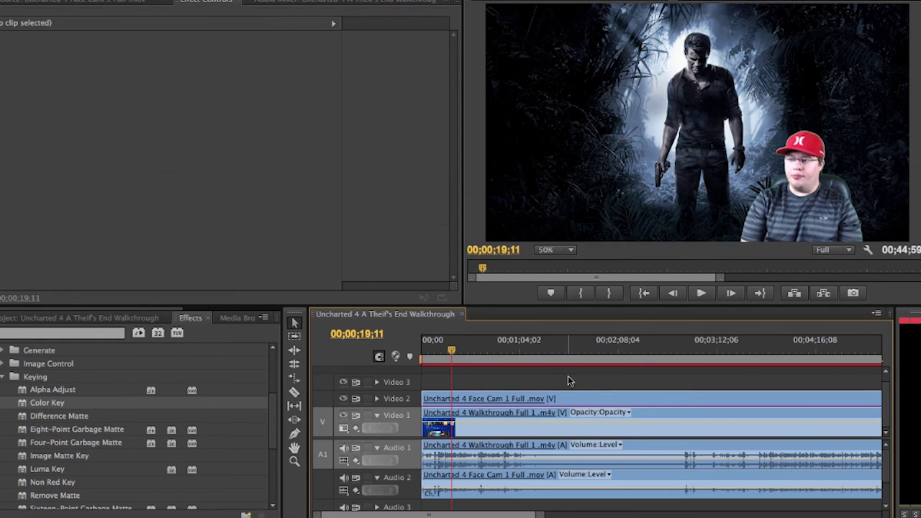